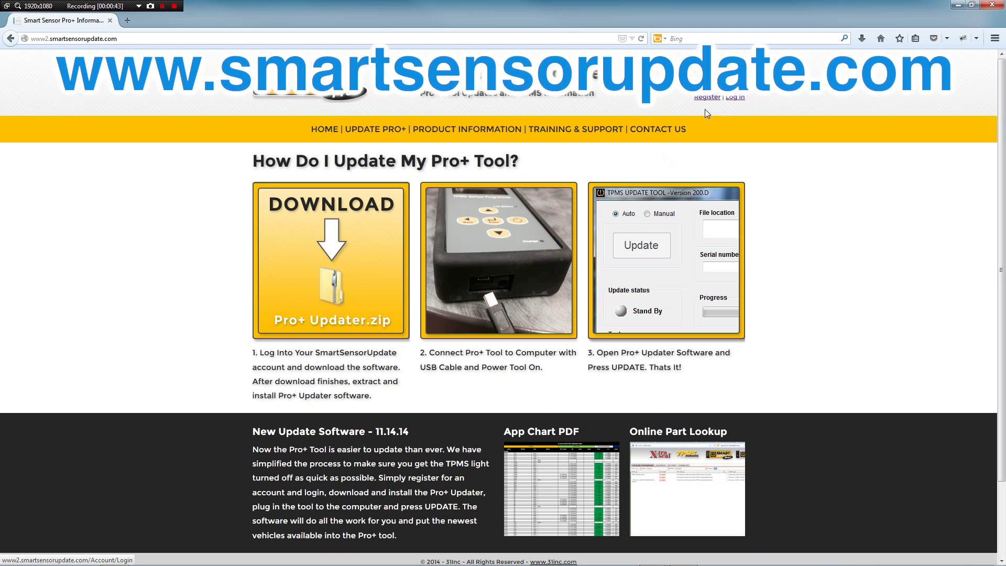
- Open the Log in page from the top right of smartsensorupdate.com
{"action": "left_click", "coordinate": [741, 99]}
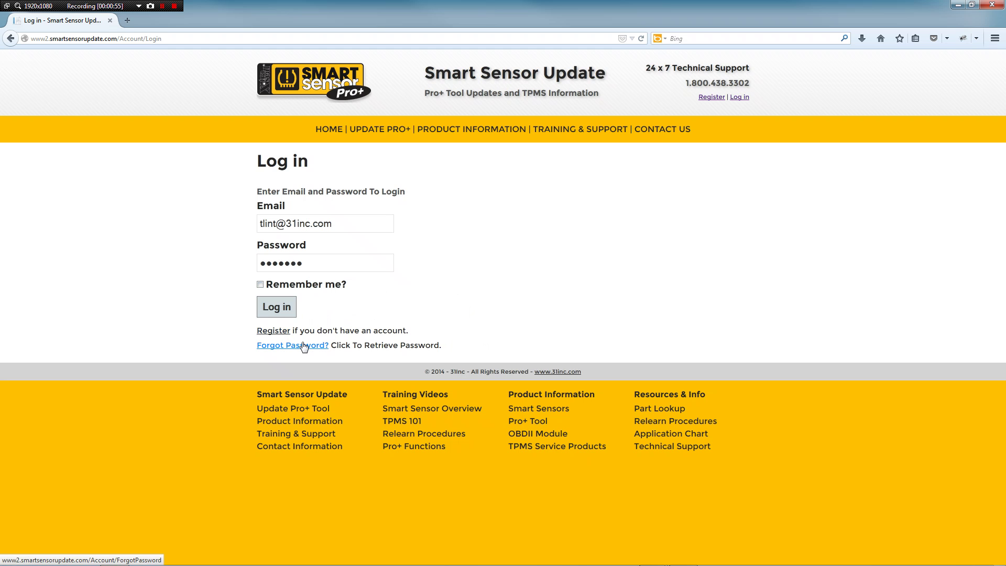
- Sign in with the saved credentials and start downloading the Pro+ Updater from the dashboard
{"action": "left_click", "coordinate": [281, 305]}
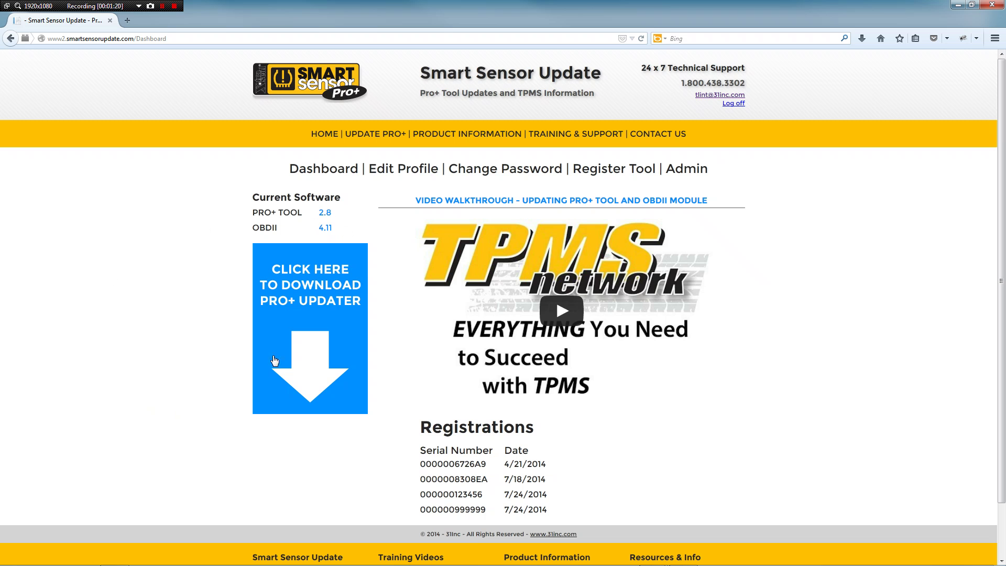
{"action": "left_click", "coordinate": [300, 327]}
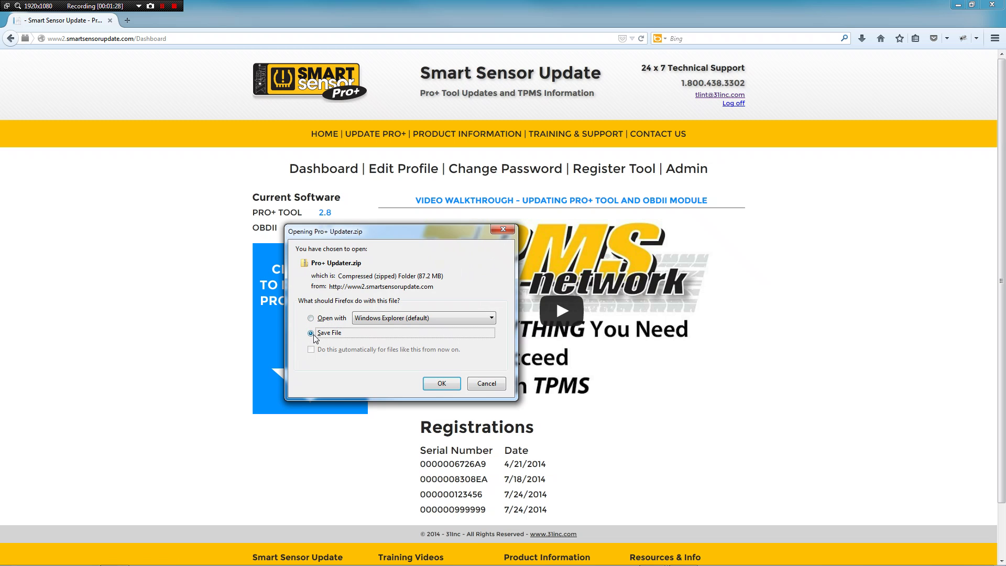
- Save Pro+ Updater.zip (87.2 MB) to disk
{"action": "left_click", "coordinate": [443, 385]}
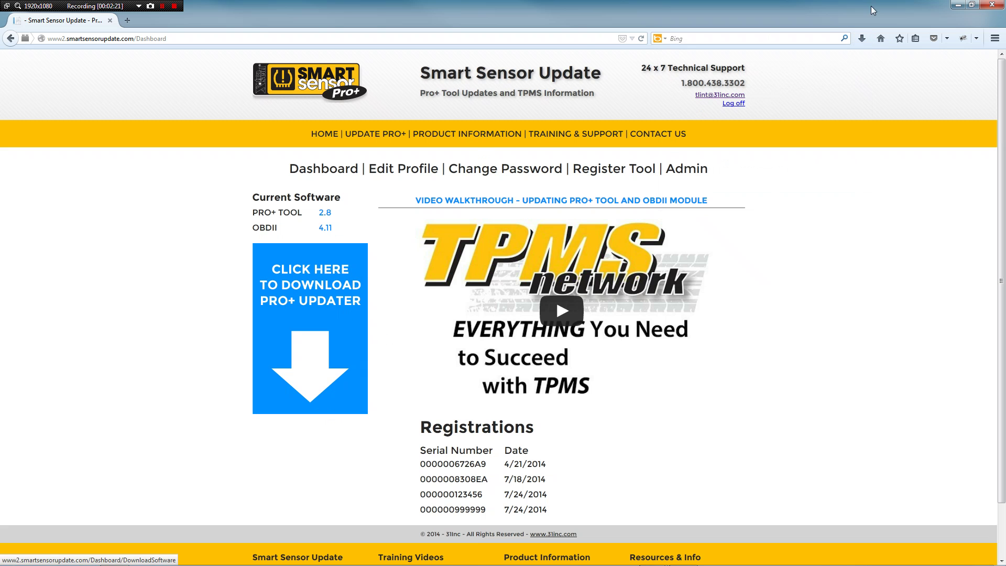
- Minimize Firefox and move Pro+ Updater.zip from Downloads to the desktop in Windows Explorer
{"action": "left_click", "coordinate": [957, 5]}
{"action": "mouse_move", "coordinate": [83, 560]}
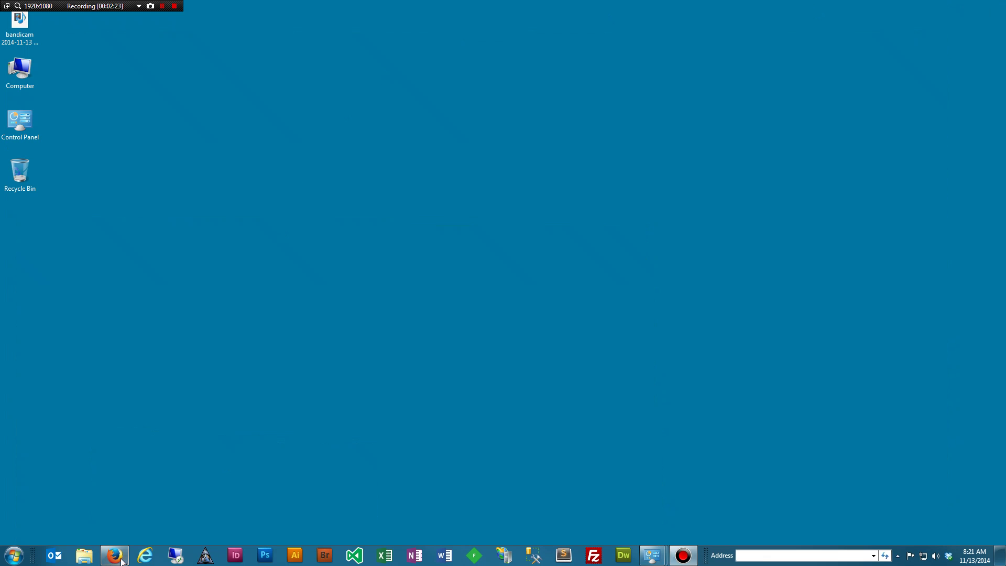
{"action": "left_click", "coordinate": [85, 556]}
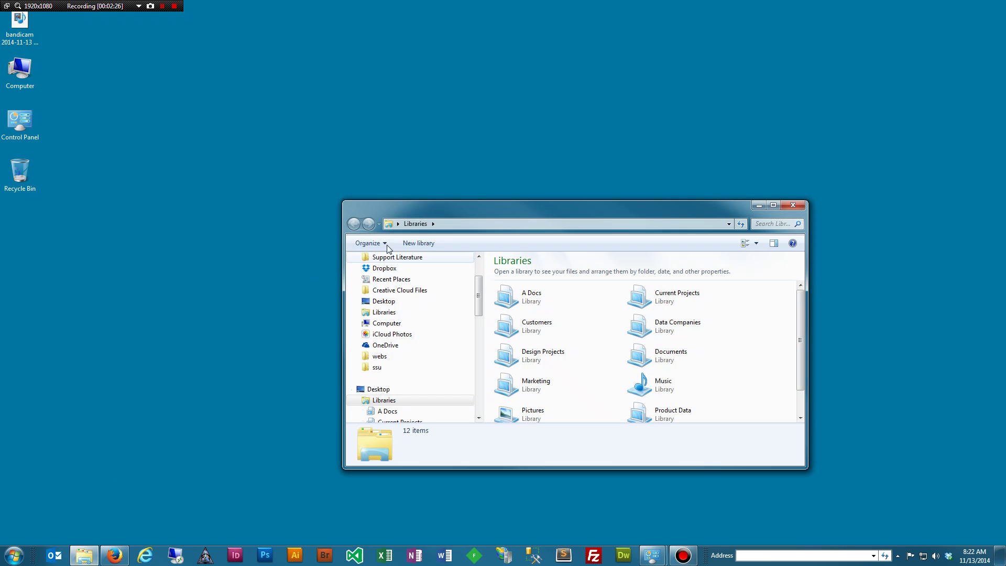
{"action": "left_click_drag", "start_coordinate": [479, 290], "coordinate": [479, 275]}
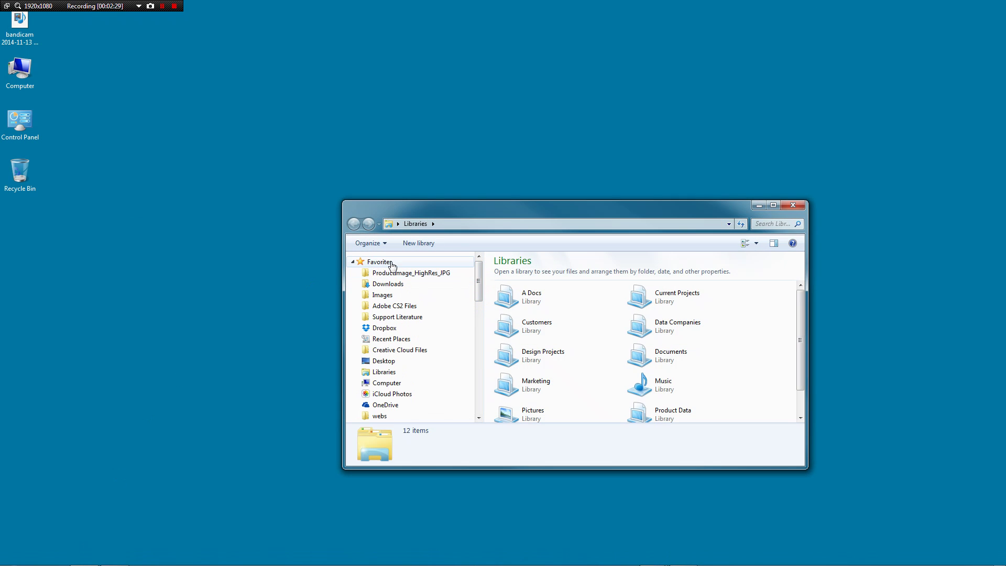
{"action": "scroll", "coordinate": [370, 288], "scroll_direction": "down", "scroll_amount": 2}
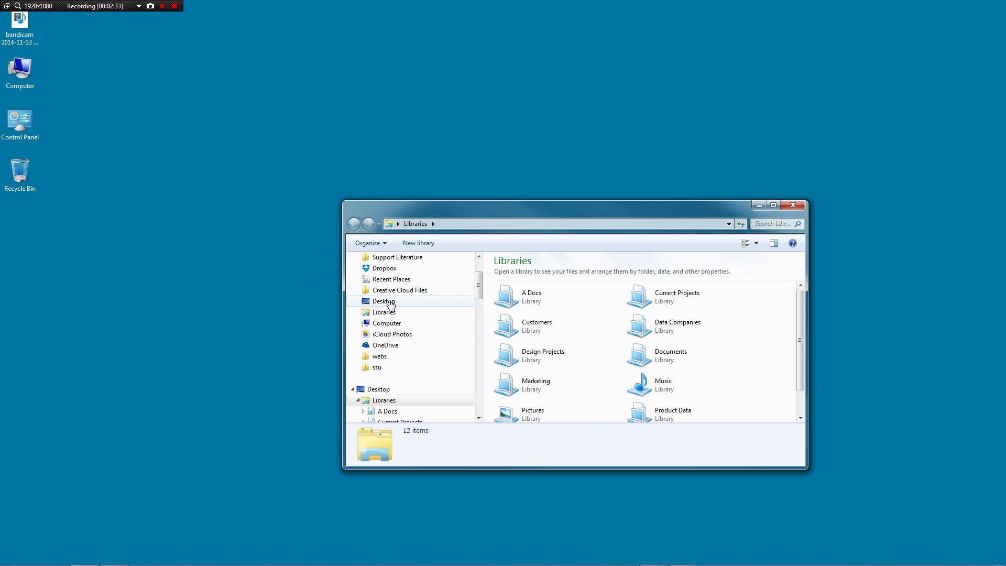
{"action": "left_click_drag", "start_coordinate": [477, 290], "coordinate": [478, 276]}
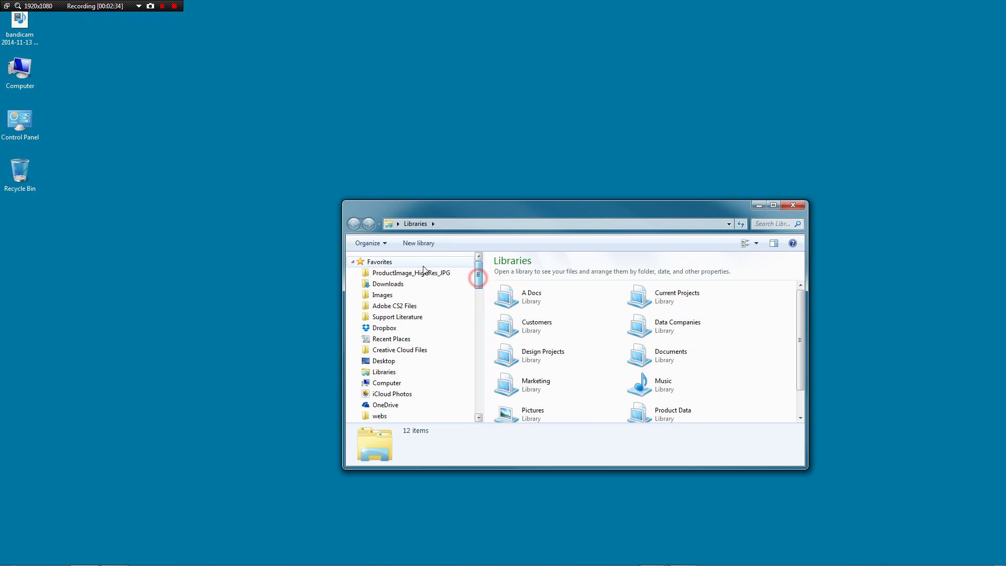
{"action": "left_click", "coordinate": [390, 287]}
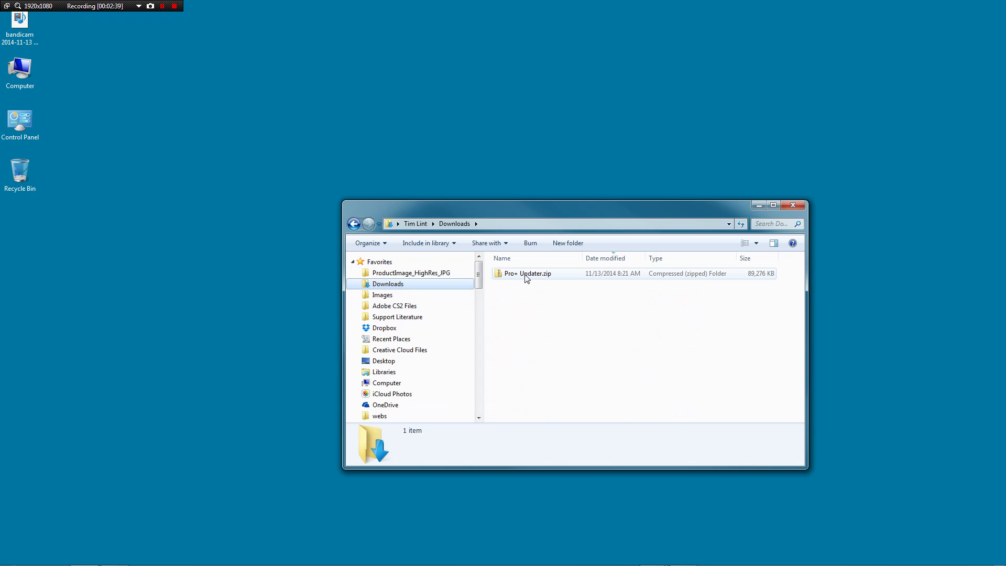
{"action": "left_click_drag", "start_coordinate": [537, 278], "coordinate": [455, 160]}
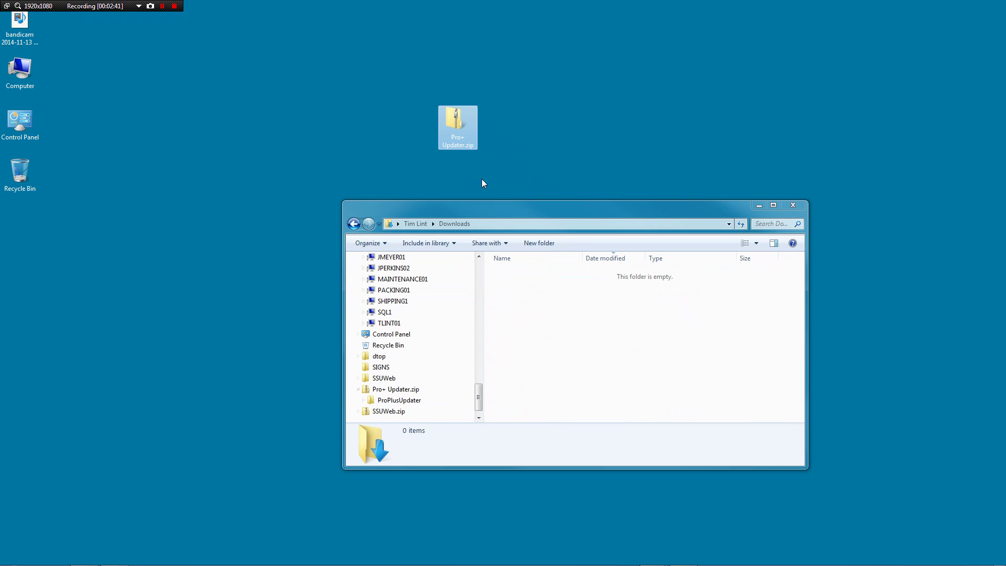
- Close the Downloads window and start Extract All on Pro+ Updater.zip into Desktop\Pro+ Updater
{"action": "left_click", "coordinate": [797, 205]}
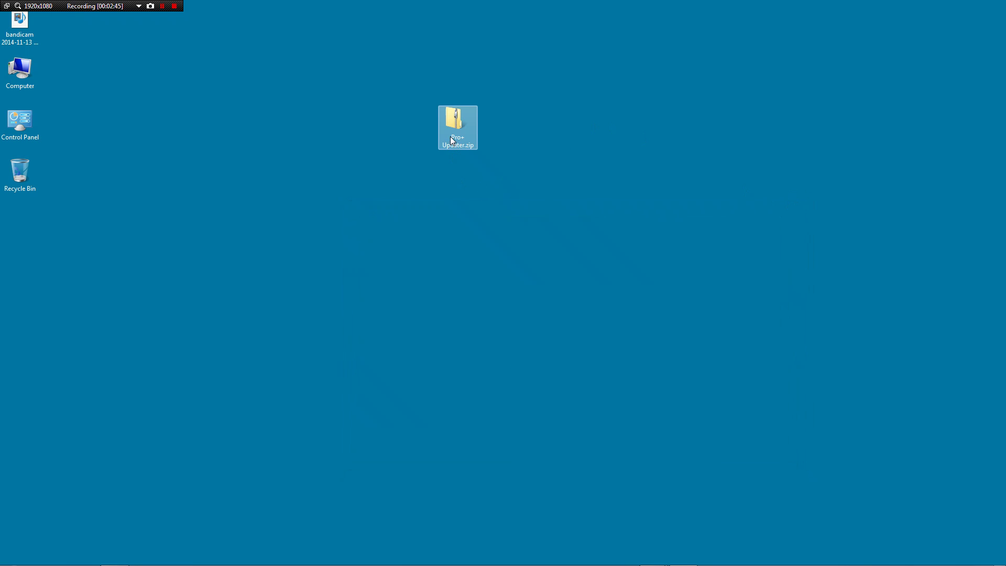
{"action": "right_click", "coordinate": [461, 123]}
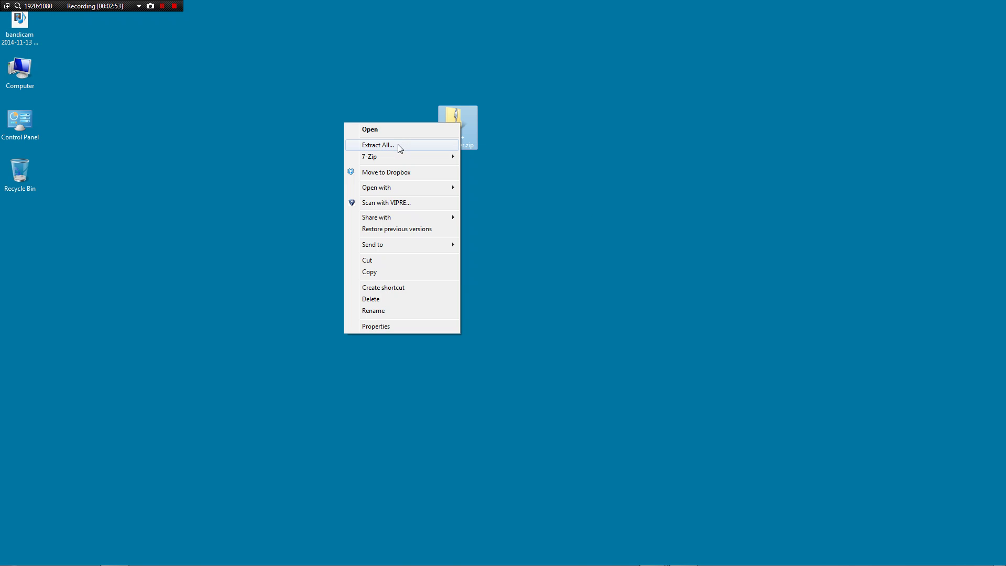
{"action": "mouse_move", "coordinate": [375, 159]}
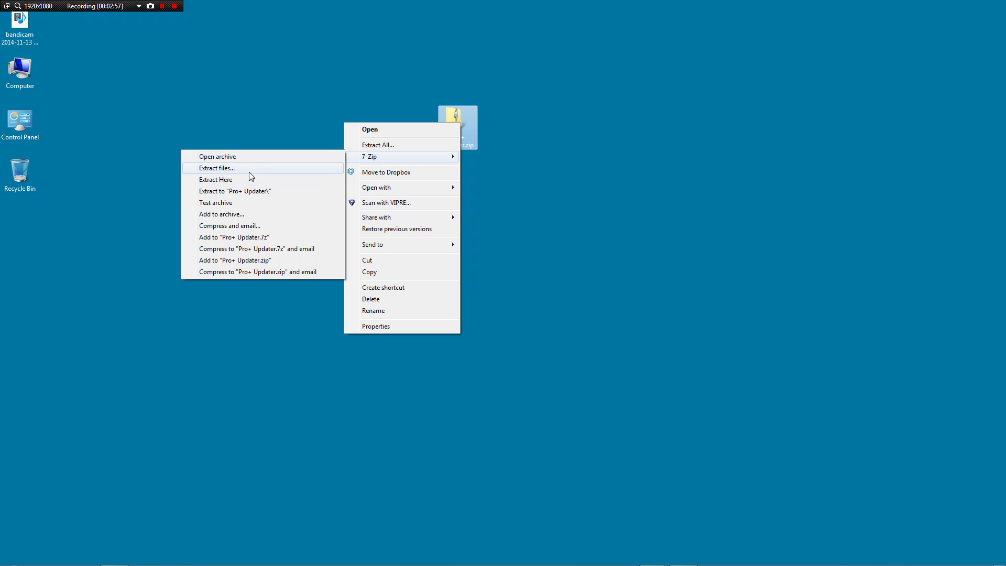
{"action": "left_click", "coordinate": [386, 158]}
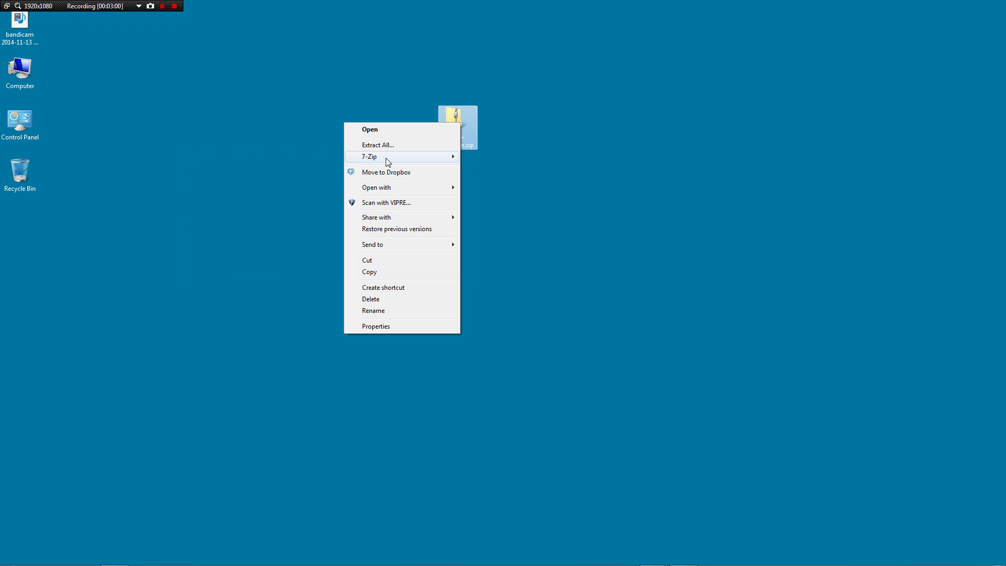
{"action": "left_click", "coordinate": [360, 161]}
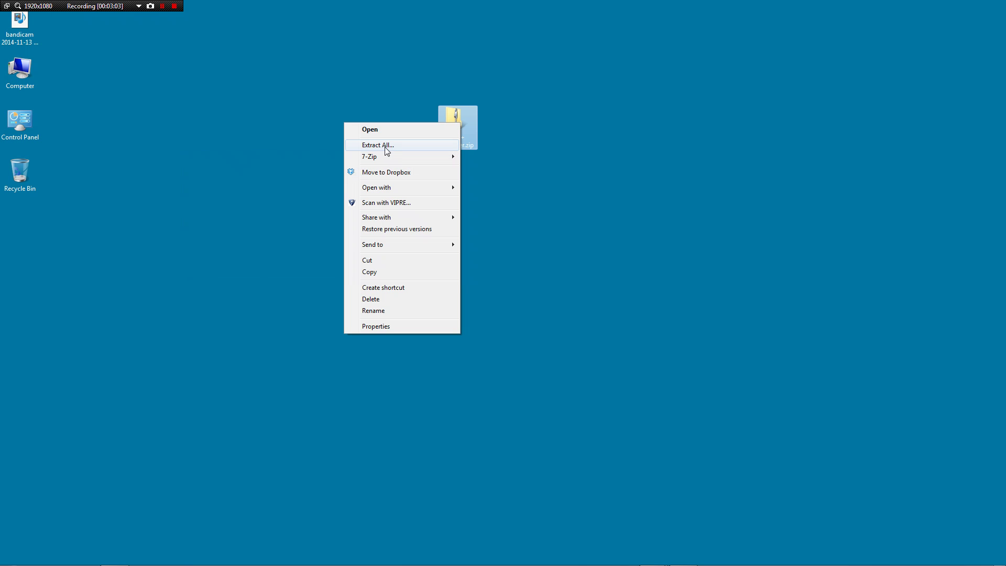
{"action": "left_click", "coordinate": [380, 147]}
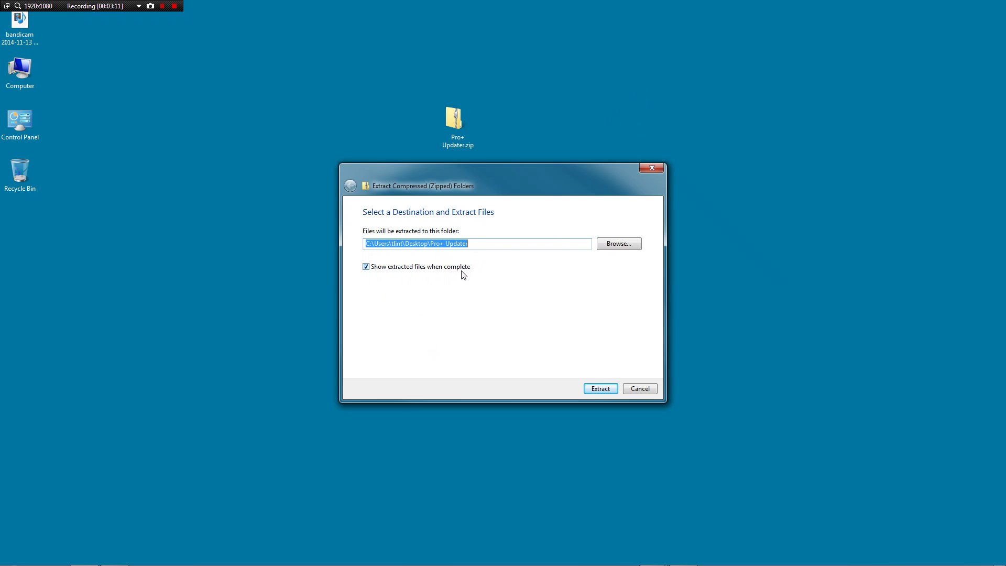
- Extract the archive and run setup.exe from the ProPlusUpdater folder, allowing the security warning
{"action": "left_click", "coordinate": [601, 388]}
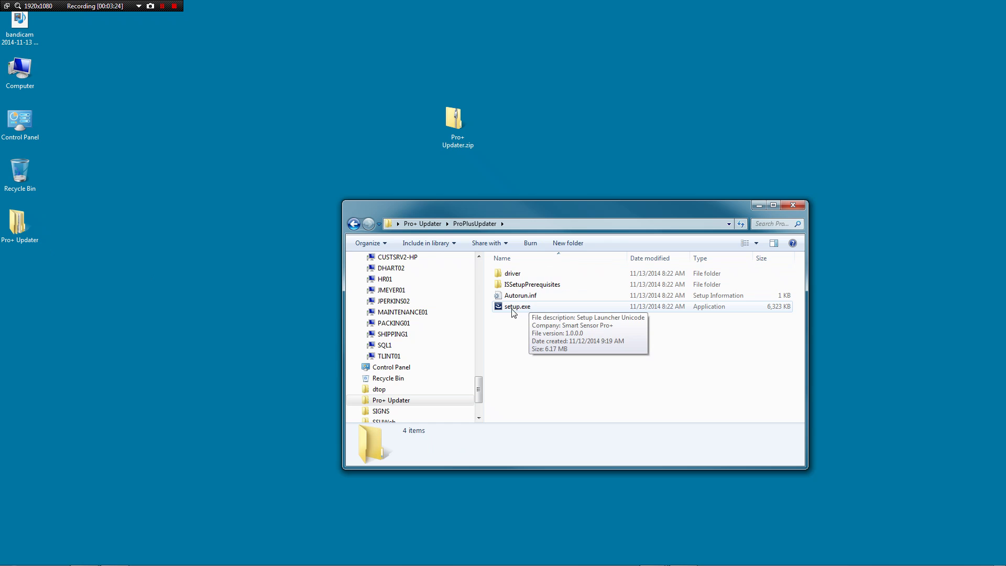
{"action": "left_click", "coordinate": [520, 309]}
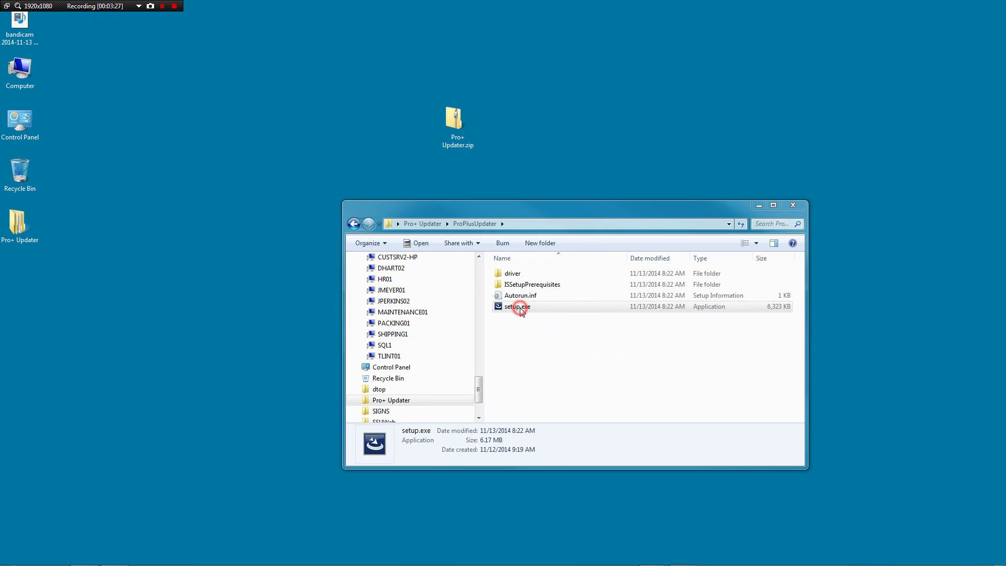
{"action": "double_click", "coordinate": [521, 308]}
{"action": "left_click", "coordinate": [526, 298]}
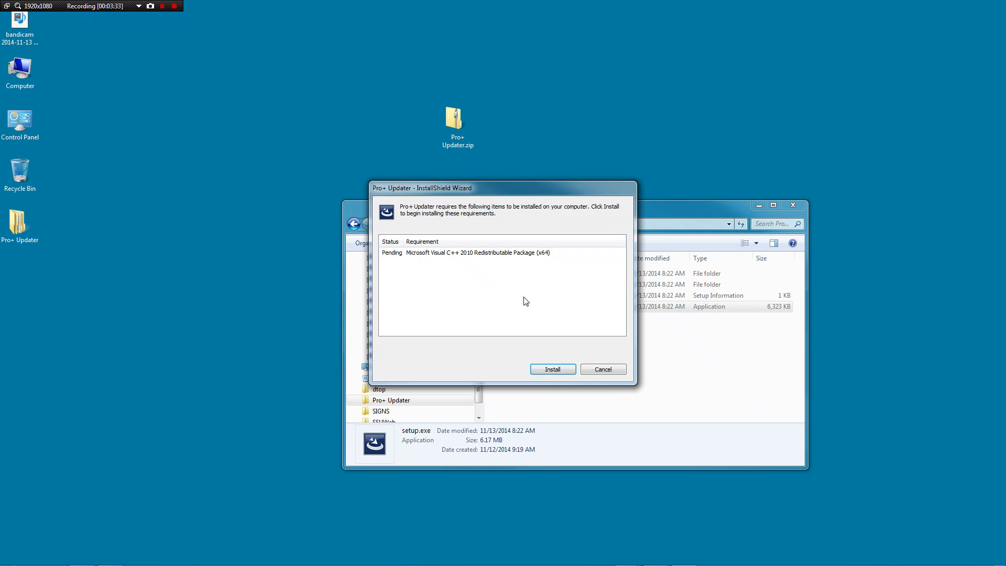
- Install Visual C++ 2010 Redistributable, accept the licence, and install the TPMS Tool & OBD updater
{"action": "left_click", "coordinate": [551, 373]}
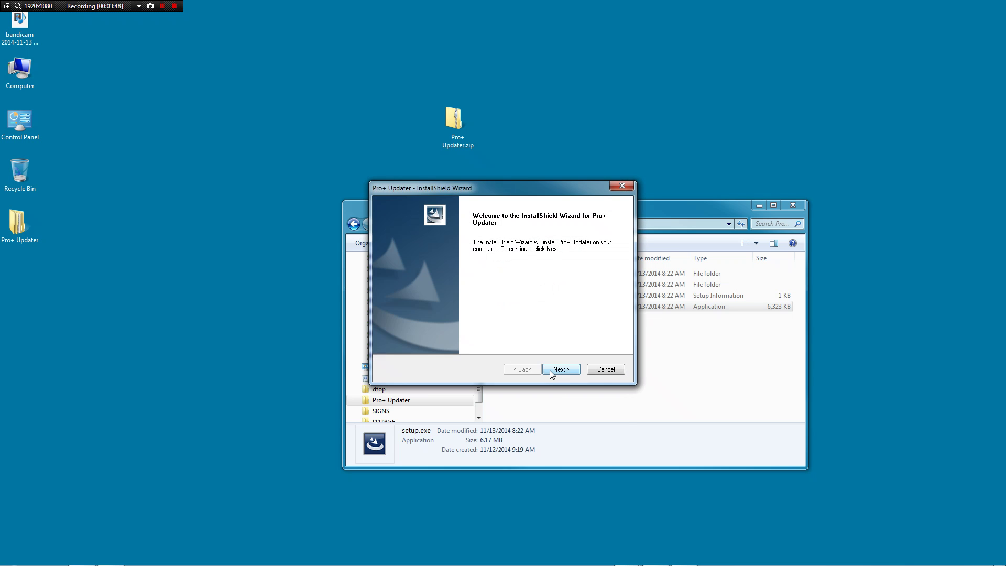
{"action": "left_click", "coordinate": [550, 370]}
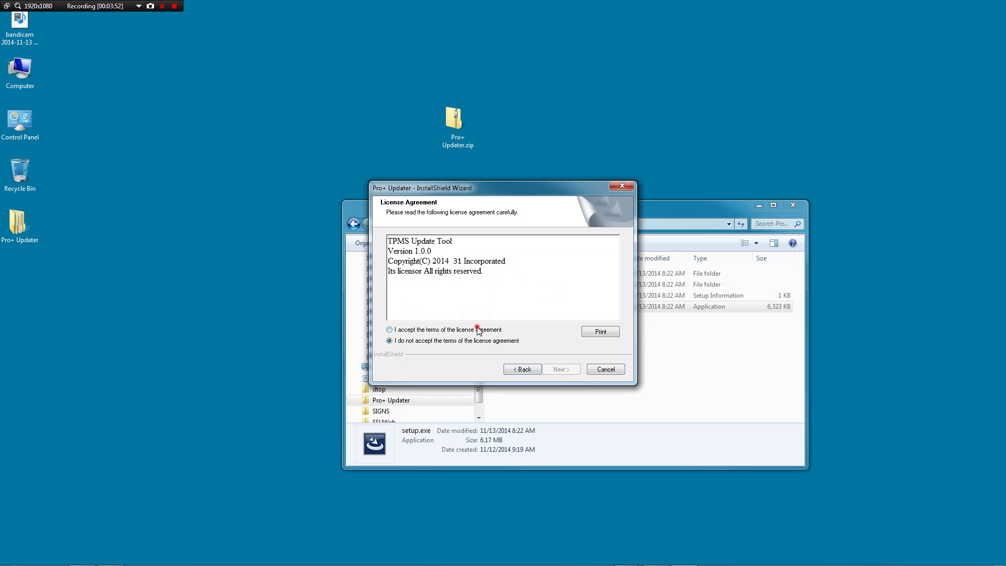
{"action": "left_click", "coordinate": [478, 330]}
{"action": "left_click", "coordinate": [565, 369]}
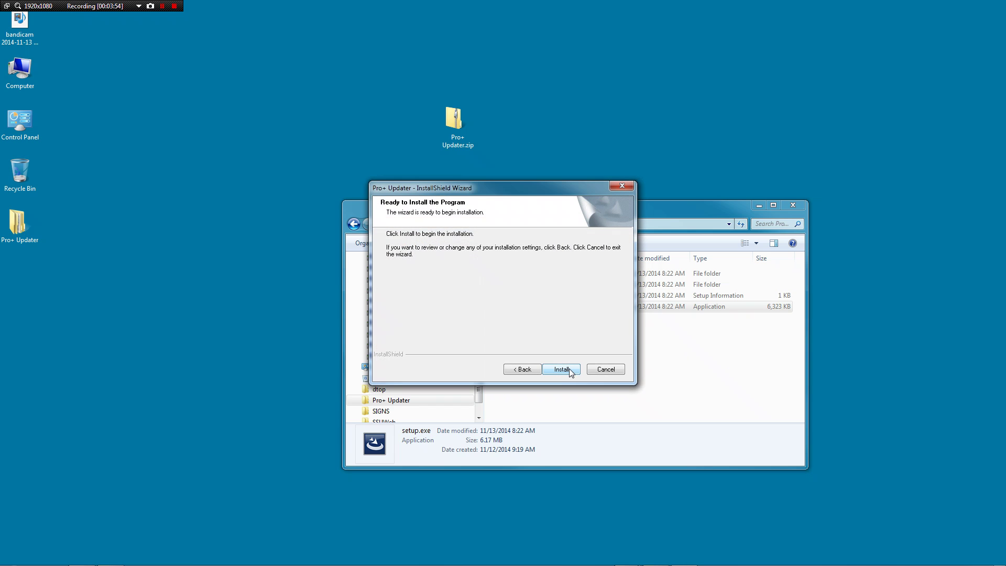
{"action": "left_click", "coordinate": [569, 370]}
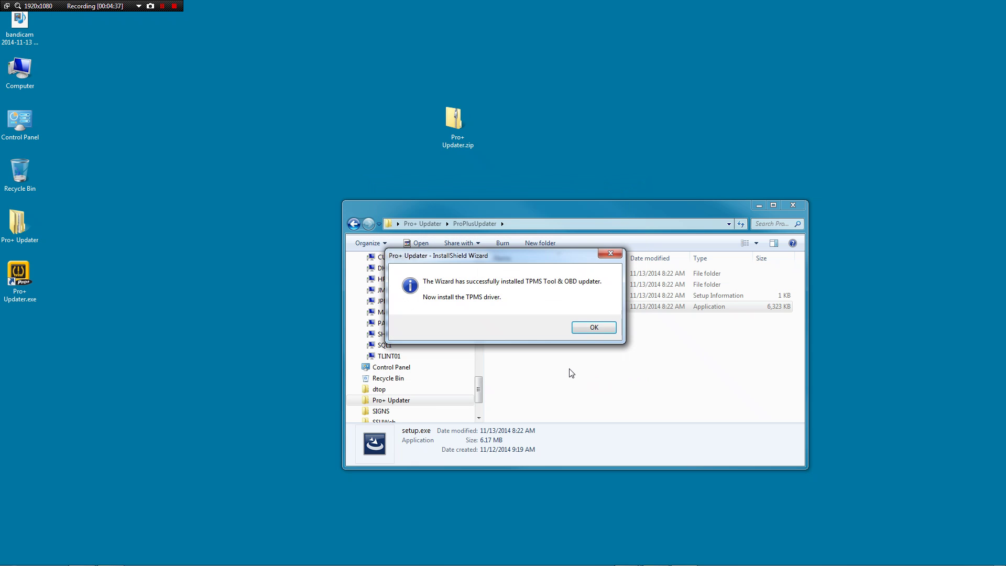
- Install the PL-2303 USB-to-Serial driver, then close its wizard and the ProPlusUpdater window
{"action": "left_click", "coordinate": [589, 329]}
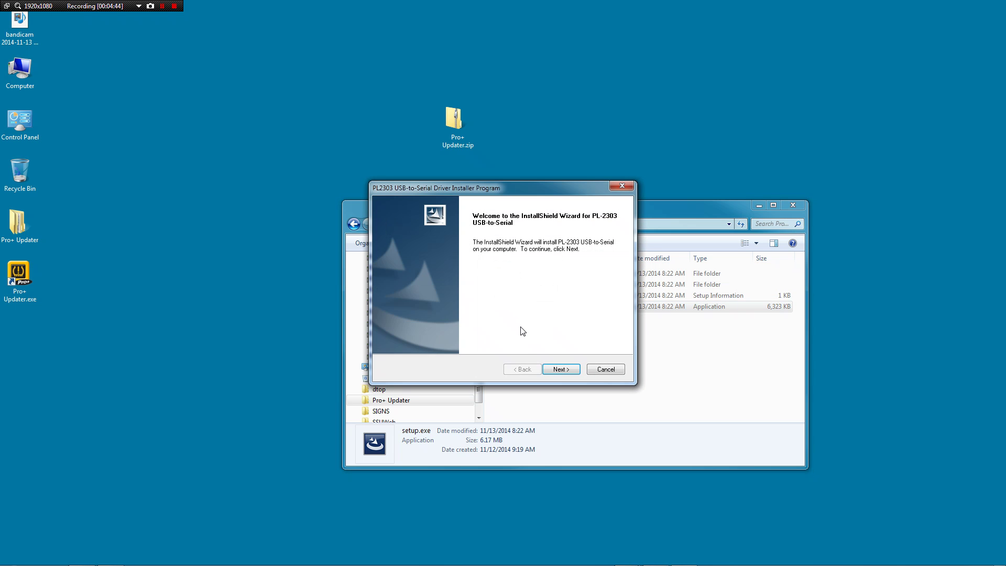
{"action": "left_click", "coordinate": [546, 370]}
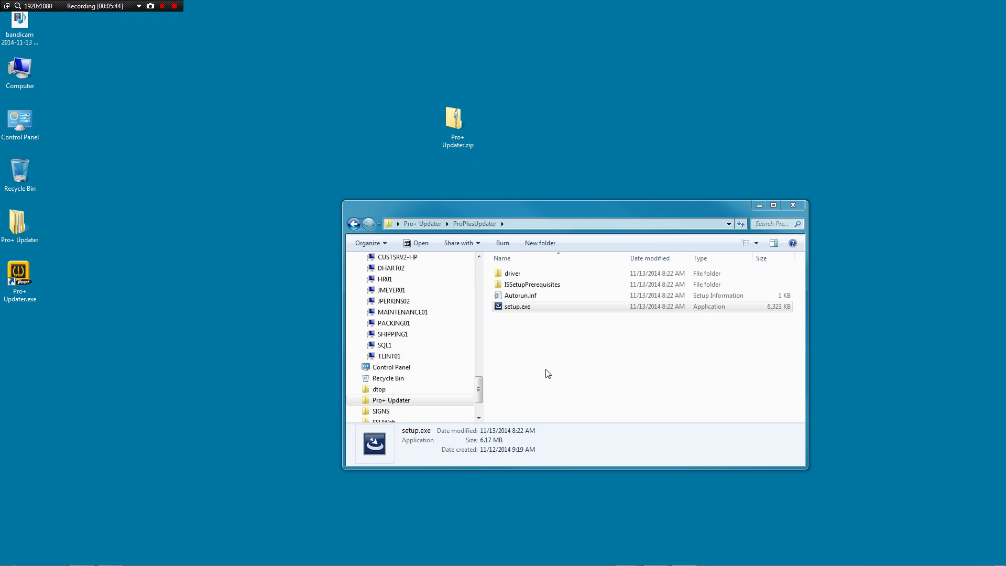
{"action": "left_click", "coordinate": [548, 369]}
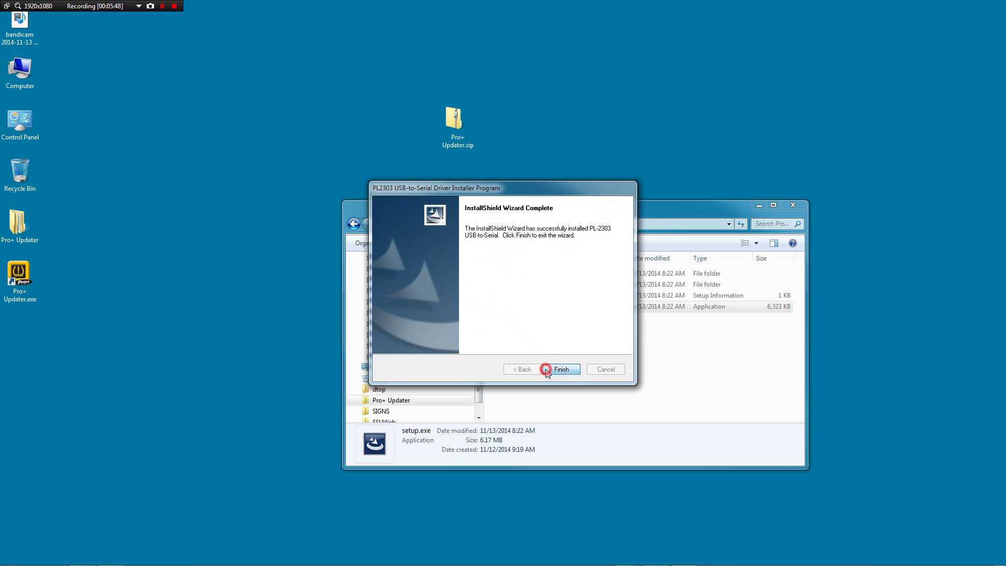
{"action": "left_click", "coordinate": [793, 205]}
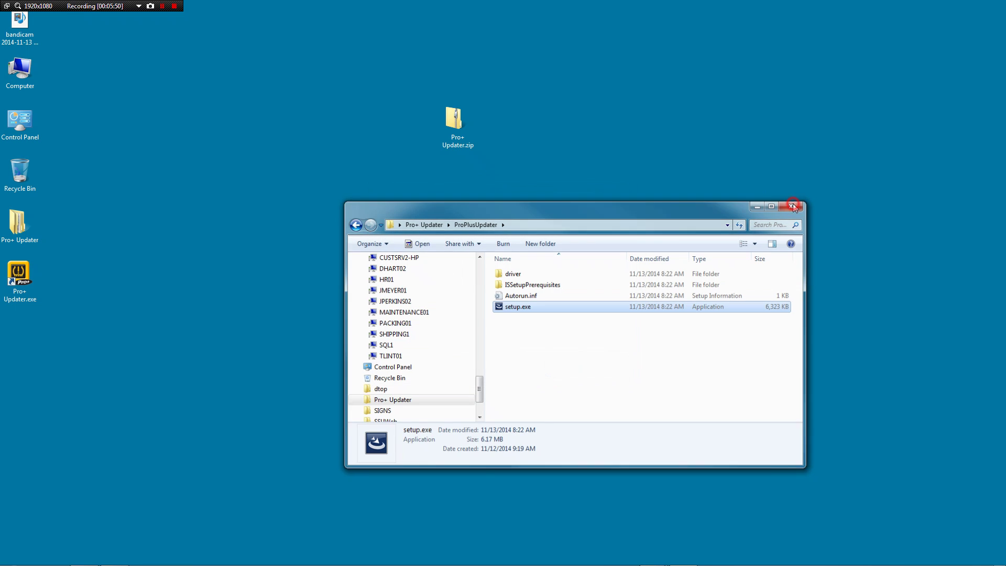
- Recycle Pro+ Updater.zip and the Pro+ Updater folder, then launch Pro+ Updater.exe from the desktop
{"action": "left_click_drag", "start_coordinate": [444, 108], "coordinate": [21, 173]}
{"action": "left_click_drag", "start_coordinate": [18, 222], "coordinate": [29, 172]}
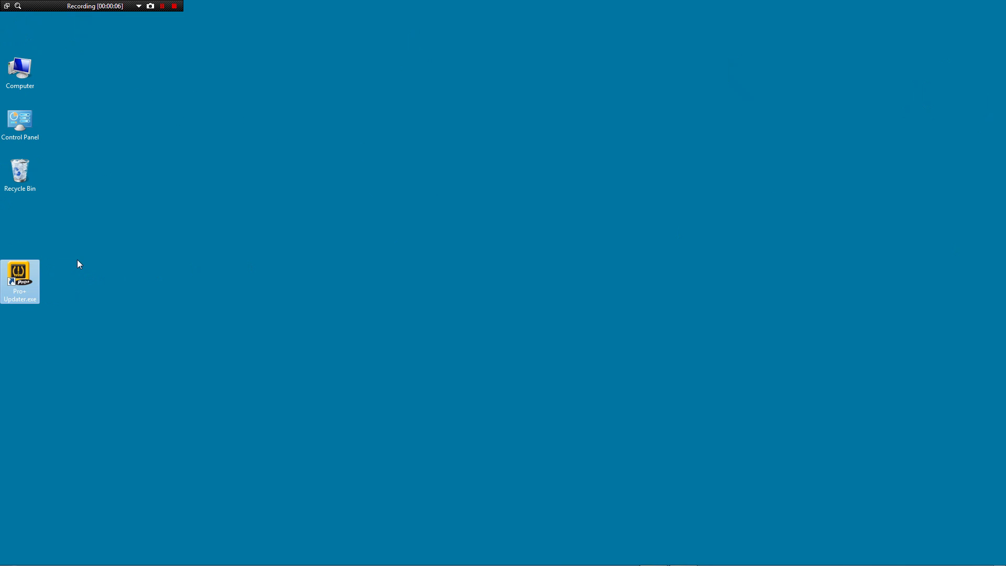
{"action": "left_click", "coordinate": [77, 260]}
{"action": "left_click", "coordinate": [26, 270]}
{"action": "double_click", "coordinate": [26, 271]}
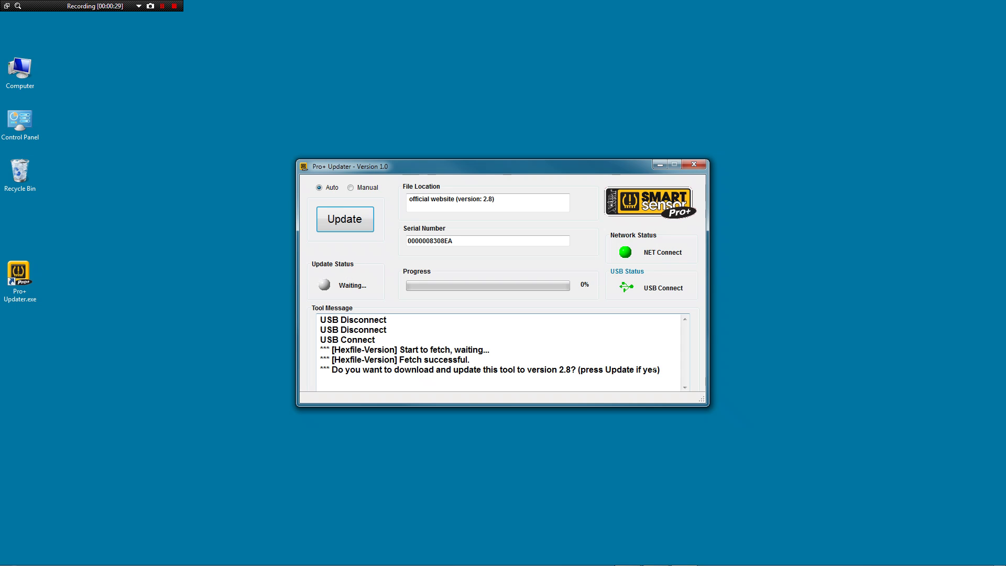
- Update the connected Pro+ tool firmware to version 2.8
{"action": "left_click", "coordinate": [351, 223]}
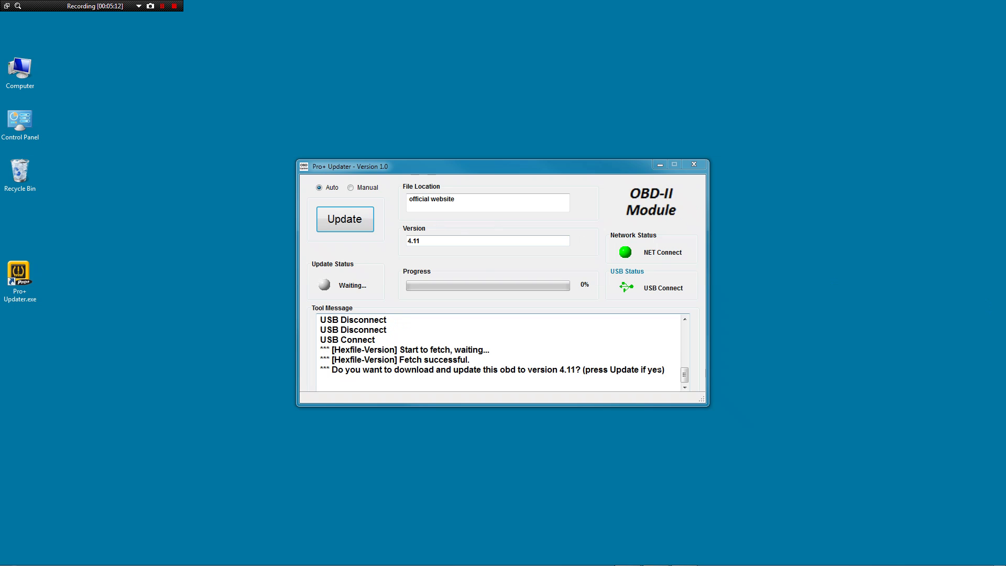
- Install the OBD-II module update to version 4.11 and wait until it reports success
{"action": "left_click", "coordinate": [353, 225]}
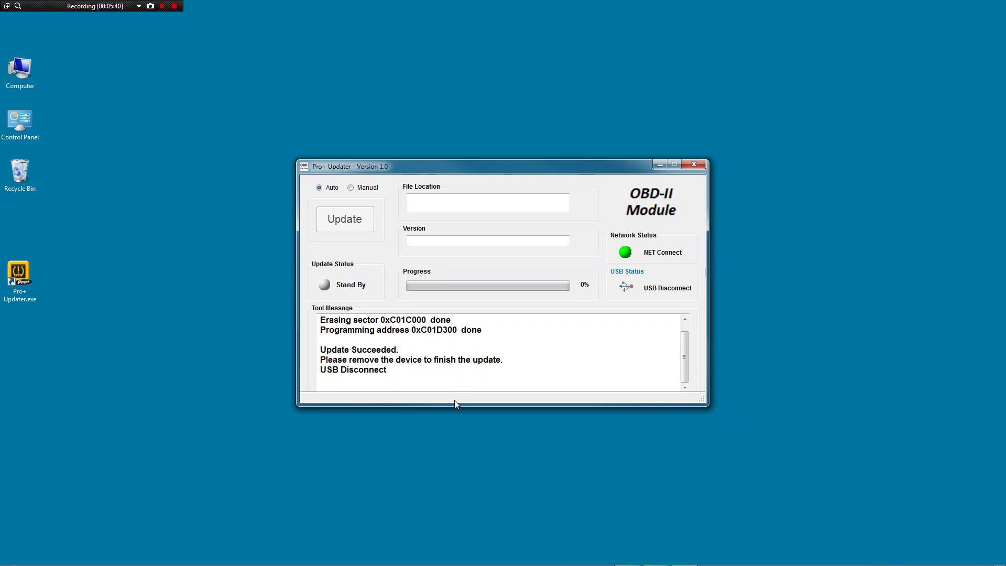
- Exit the Pro+ Updater window after both updates finish
{"action": "left_click", "coordinate": [688, 170]}
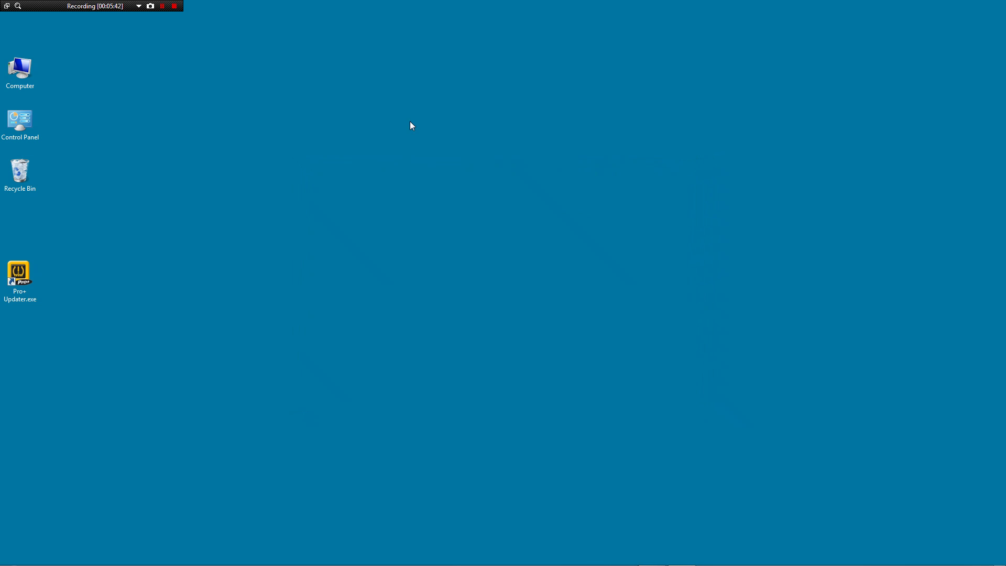